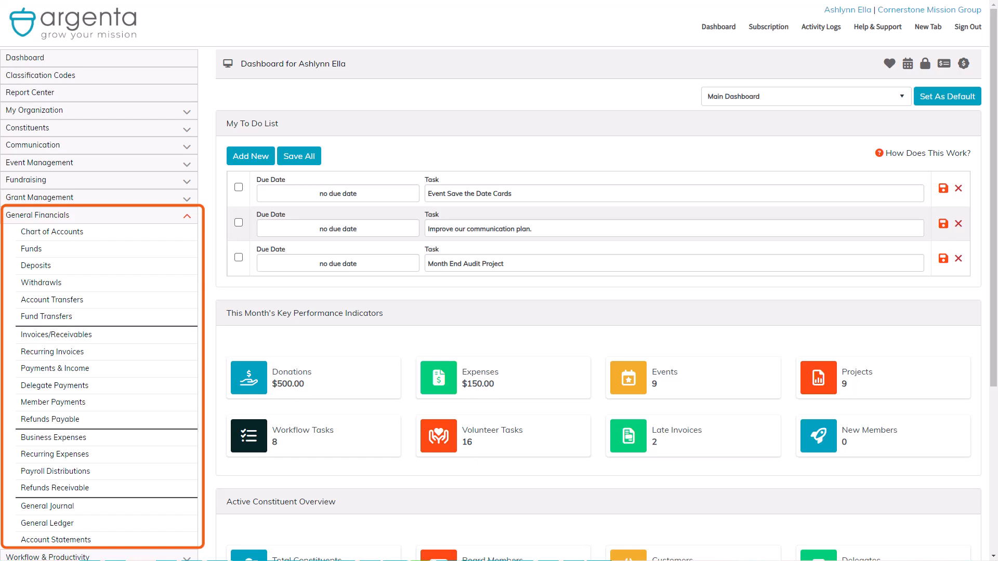
# Open the Donations list in the Fundraising section
pyautogui.click(187, 216)
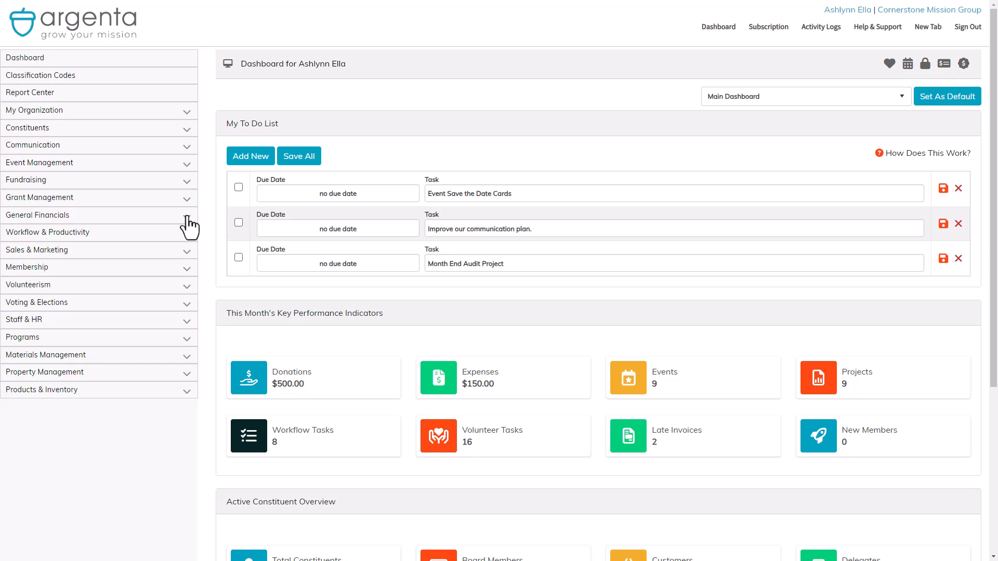
pyautogui.click(186, 182)
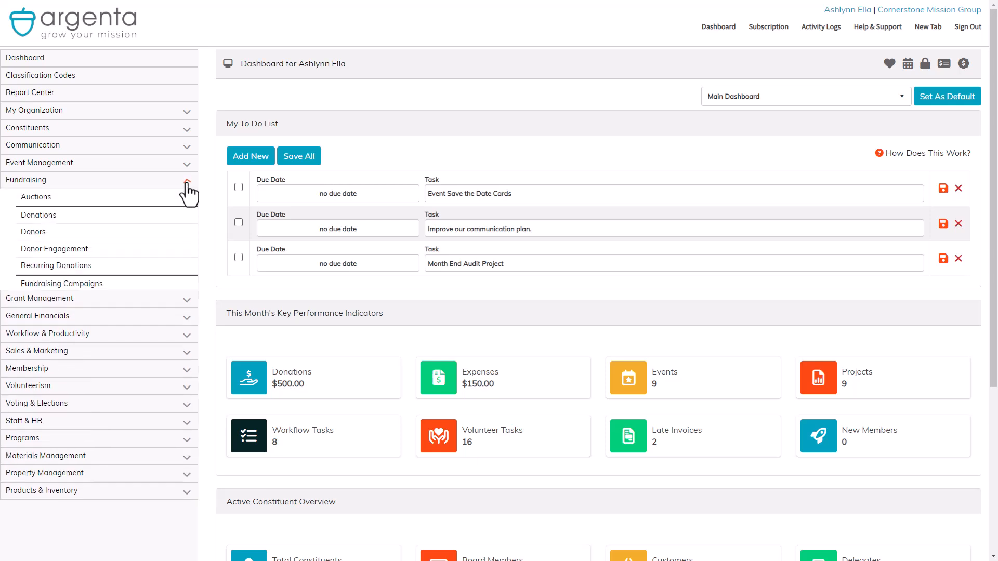
pyautogui.click(185, 223)
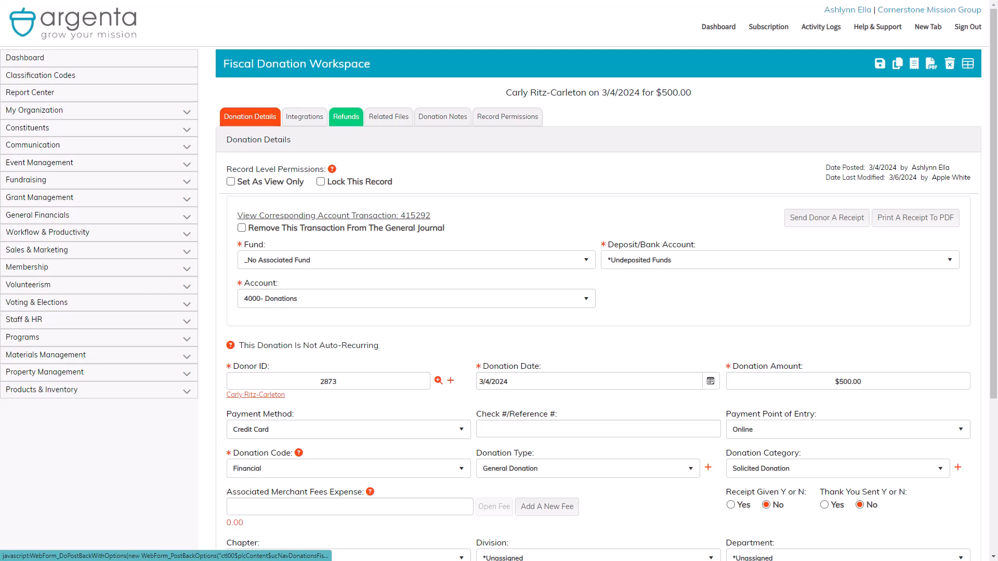
# Start a full refund on the $500.00 donation dated 3/4/2024 and set its refund category to Cancellation
pyautogui.click(346, 116)
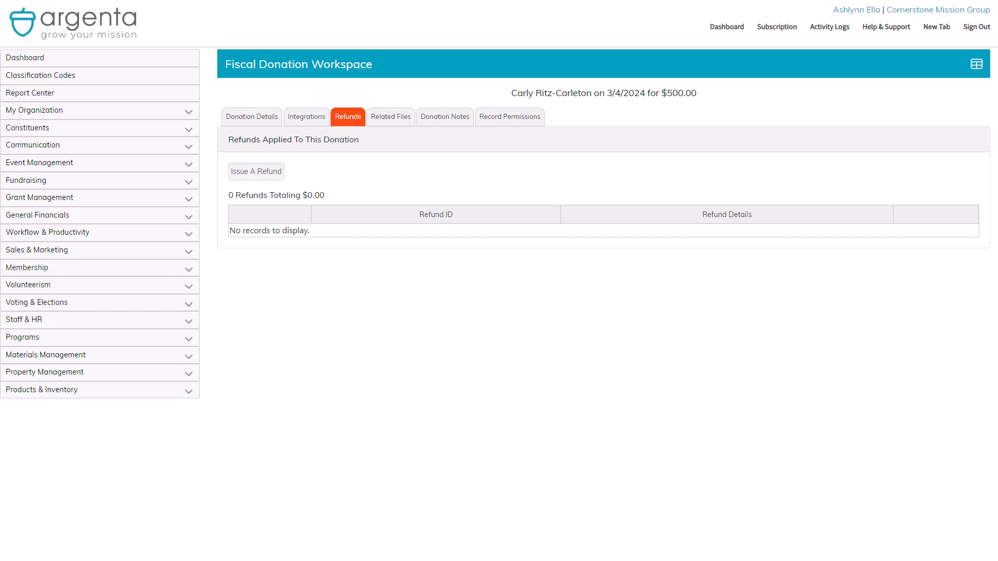
pyautogui.click(254, 173)
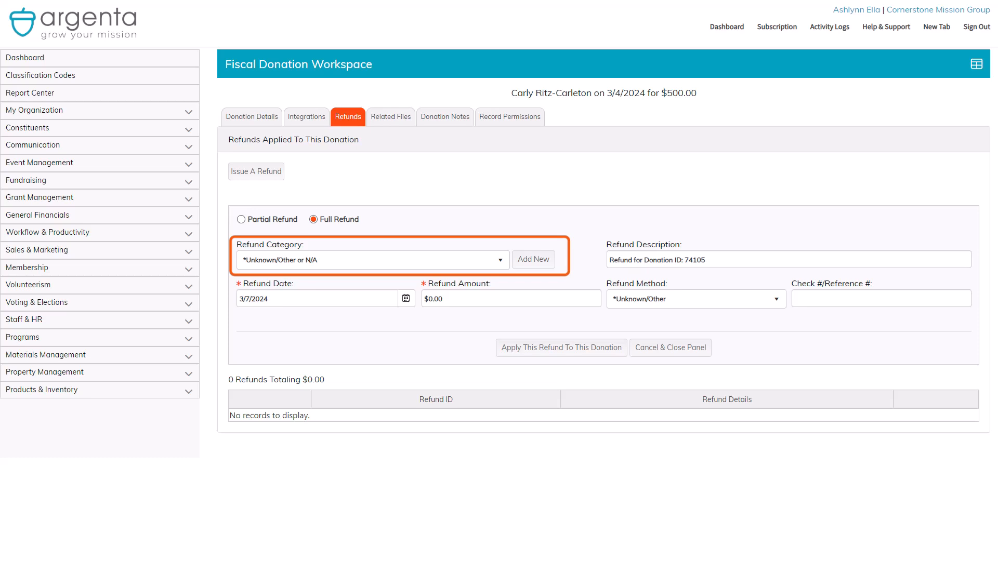
pyautogui.click(373, 260)
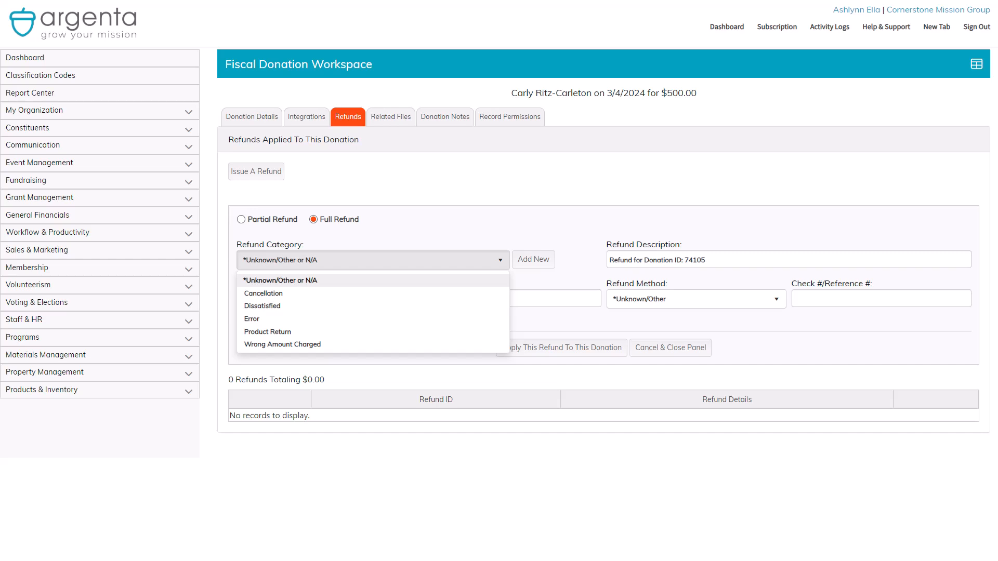
pyautogui.press('Down')
pyautogui.press('Return')
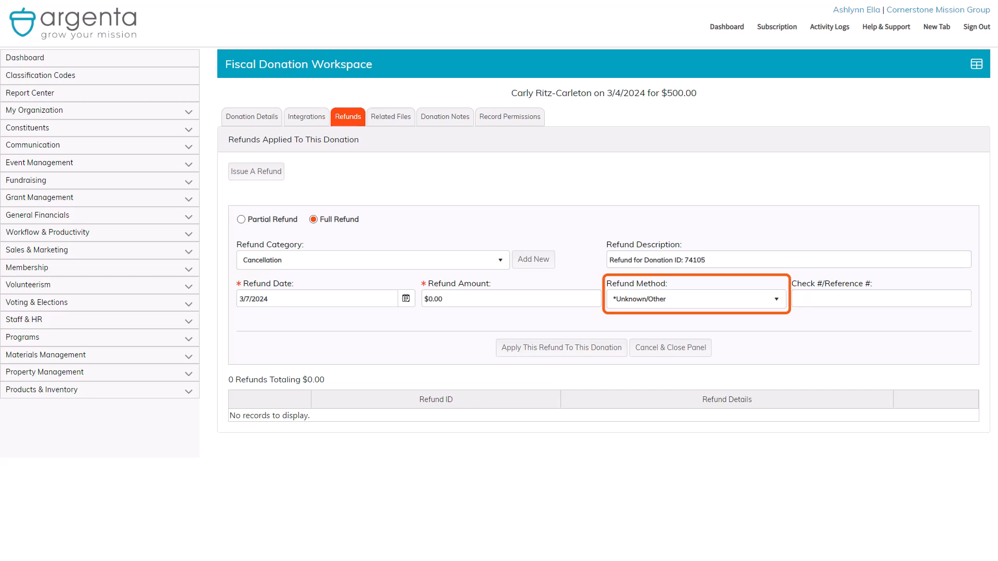
# Set the refund method to Check and apply the full refund to the donation
pyautogui.click(696, 298)
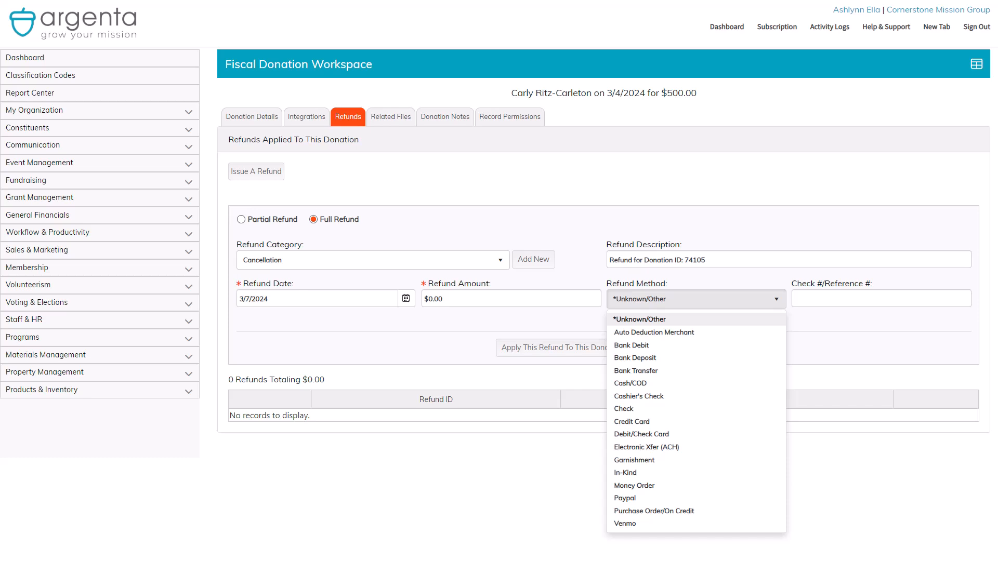
pyautogui.press('Escape')
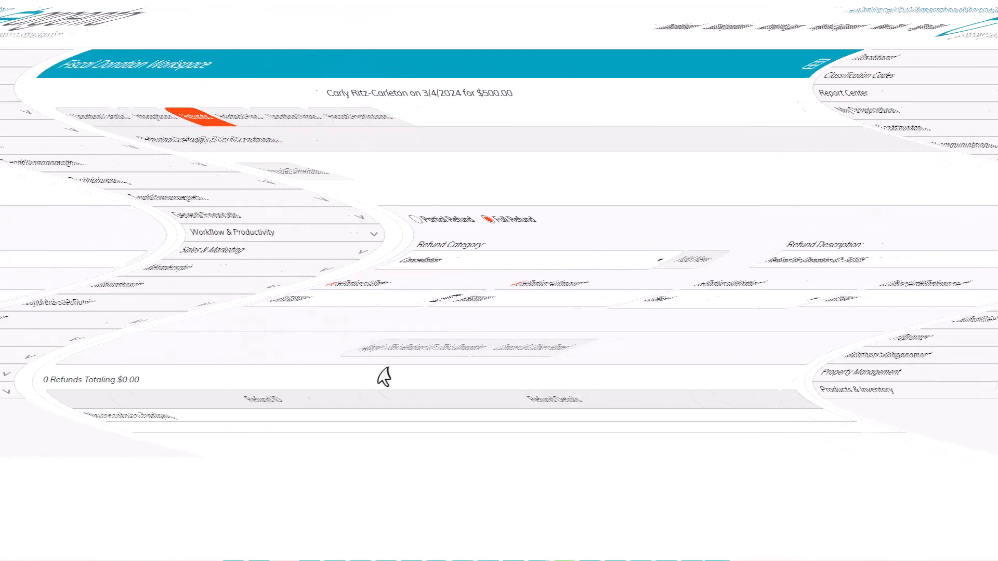
pyautogui.click(566, 352)
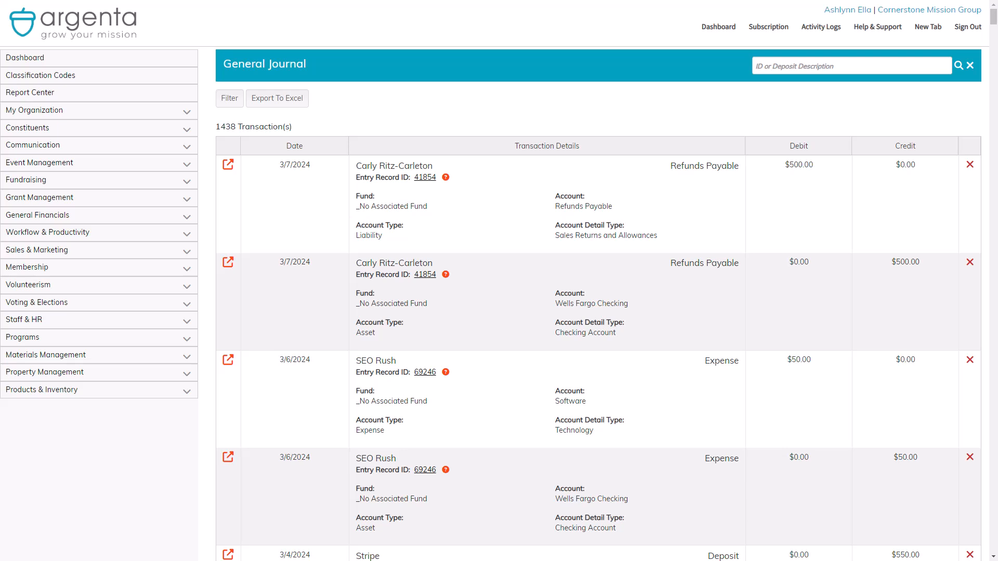
# Open the $500.00 donation refund dated 3/7/2024 from the Refunds Payable list
pyautogui.click(186, 218)
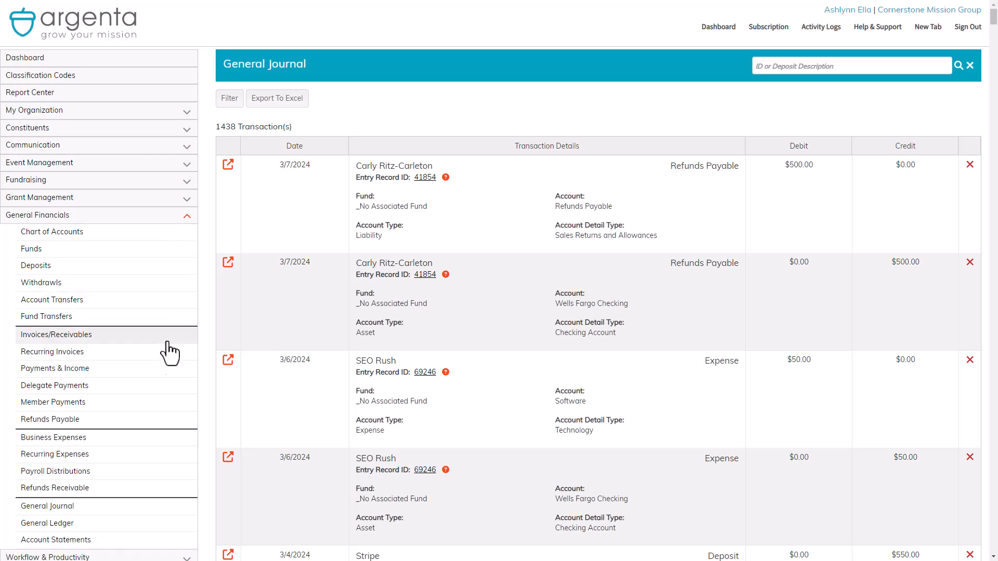
pyautogui.click(159, 421)
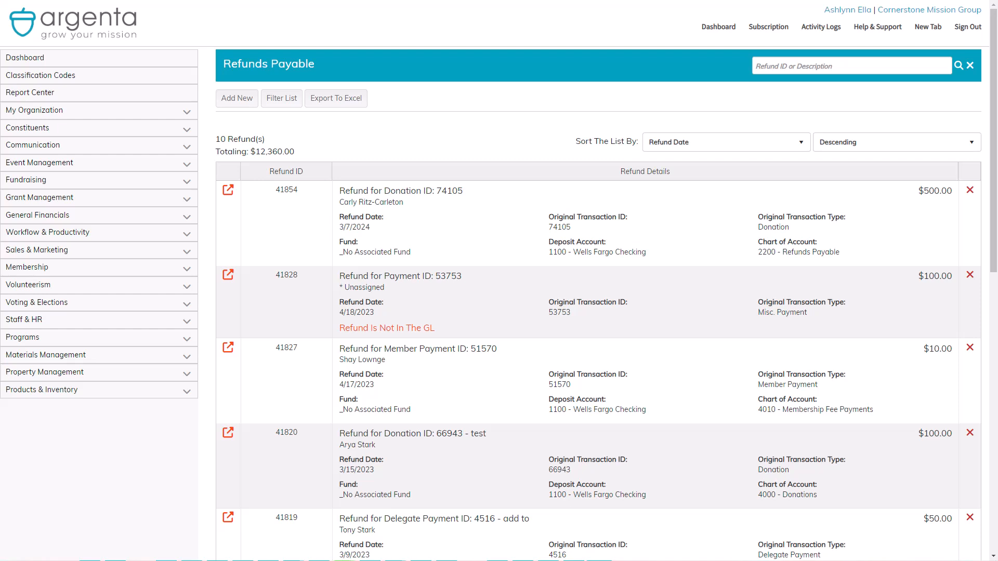
pyautogui.click(228, 210)
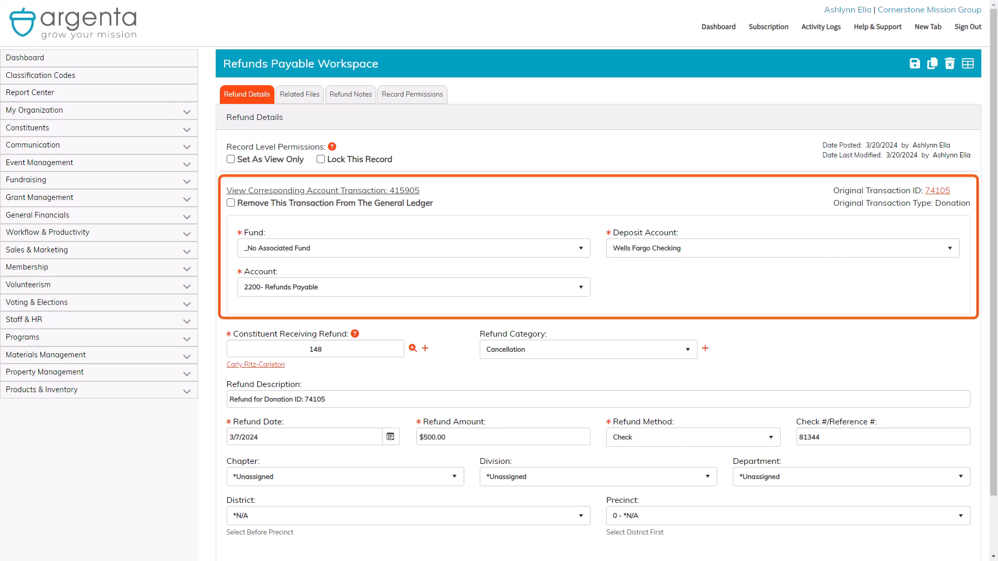
# Review the deposit account and chart of accounts options in the payable refund's details without changing them
pyautogui.click(782, 248)
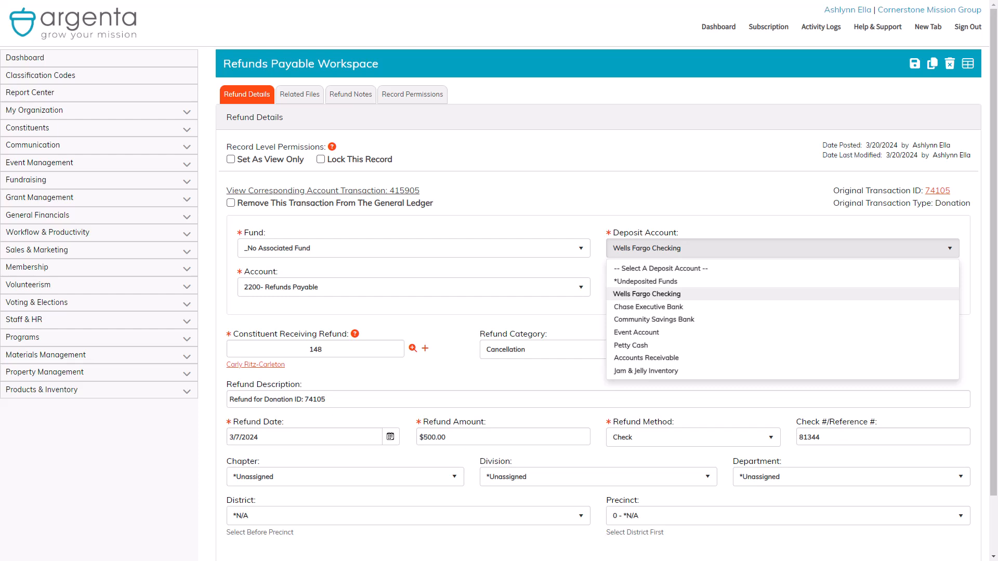
pyautogui.click(782, 249)
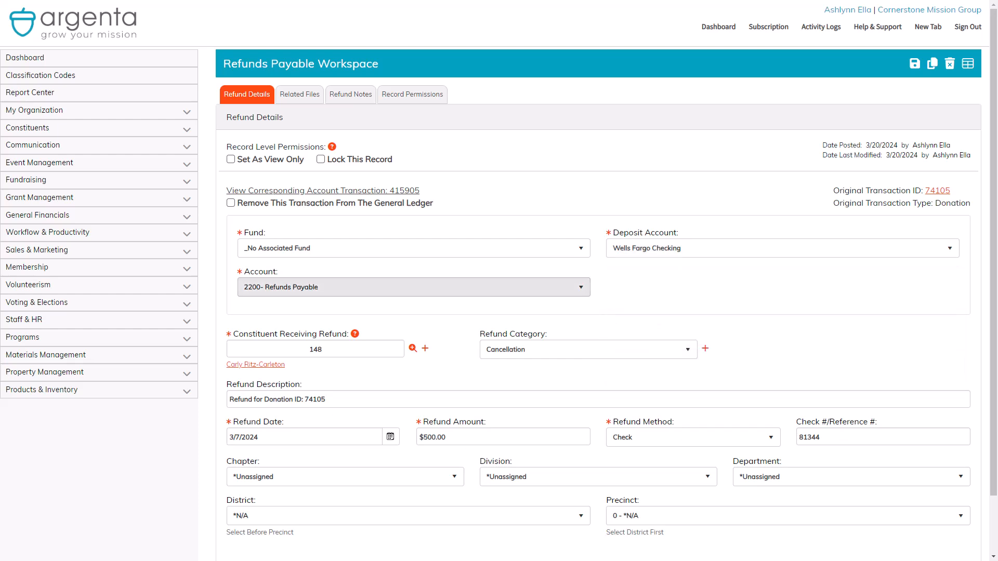
pyautogui.click(414, 287)
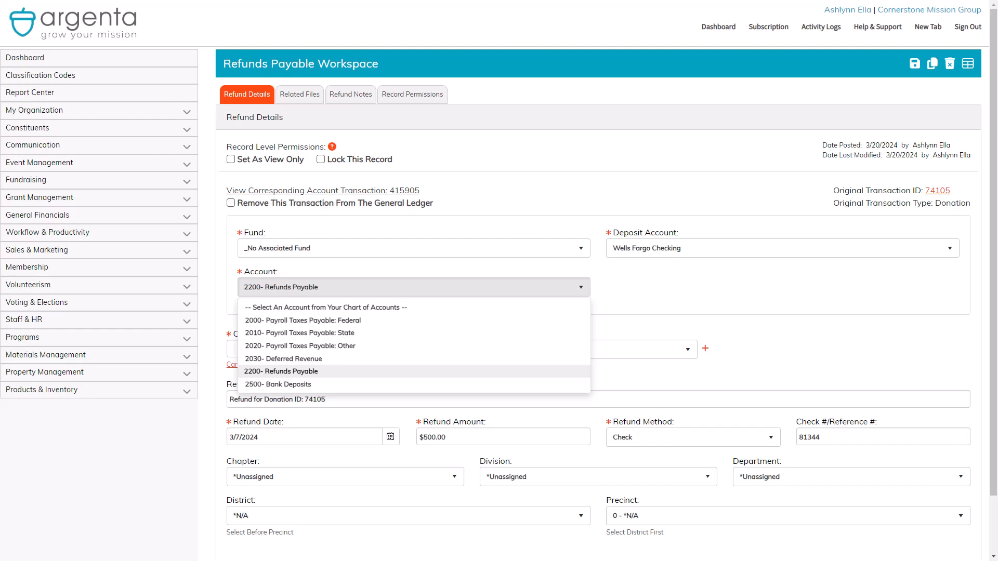
pyautogui.press('Escape')
pyautogui.scroll(-2, 598, 312)
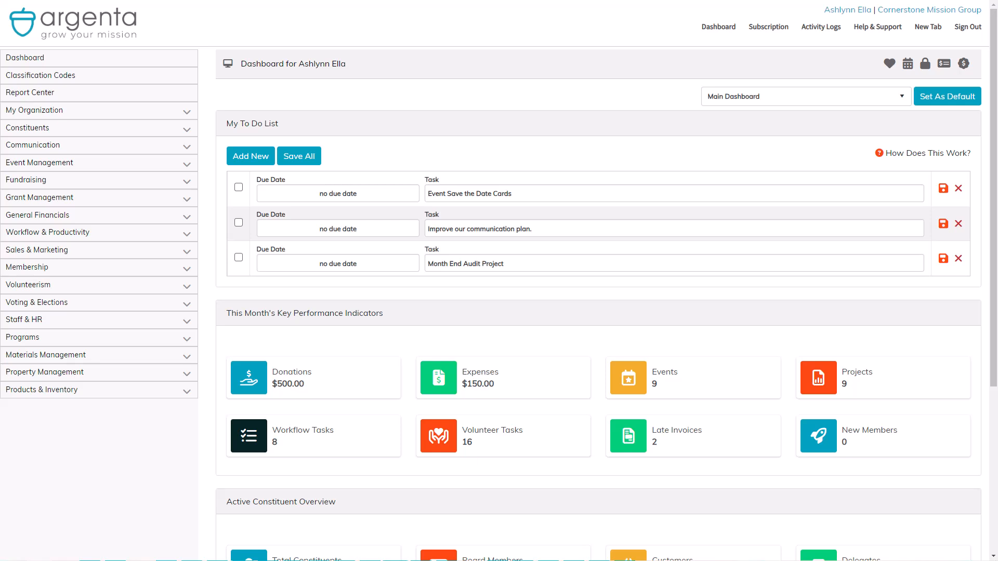
# Open the Home Depot expense of $384.25 from the Business Expenses list
pyautogui.click(187, 217)
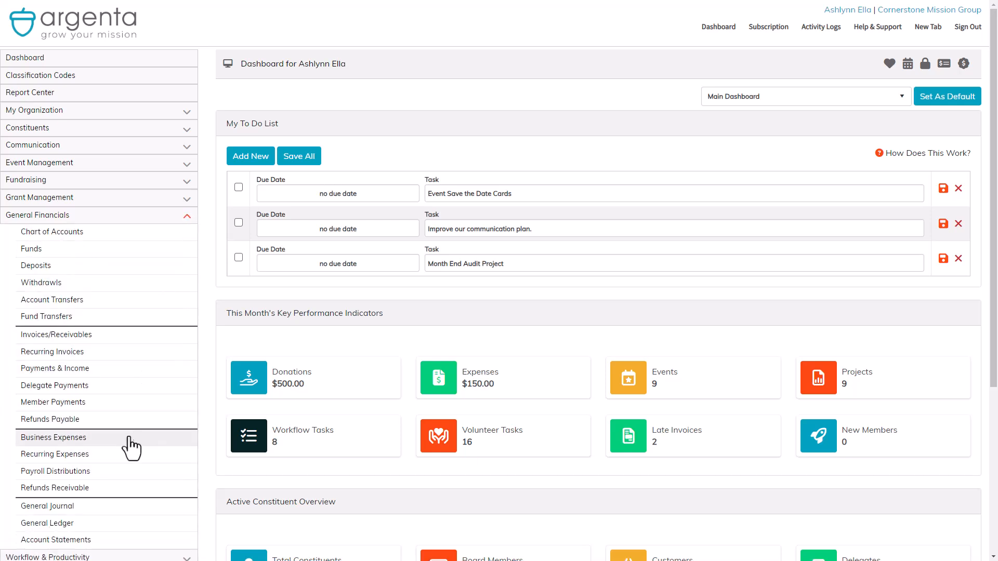
pyautogui.click(131, 439)
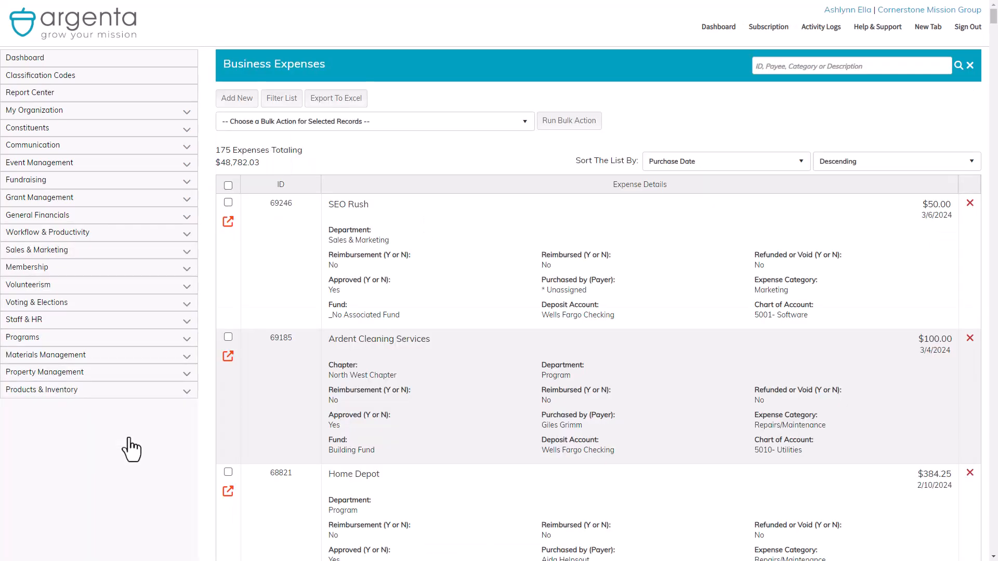
pyautogui.scroll(-3, 291, 278)
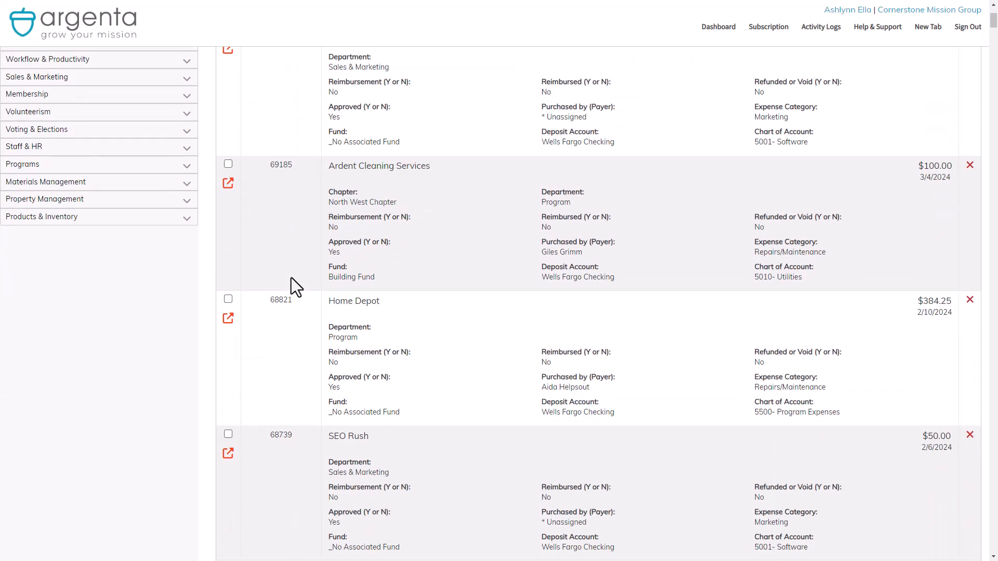
pyautogui.click(228, 320)
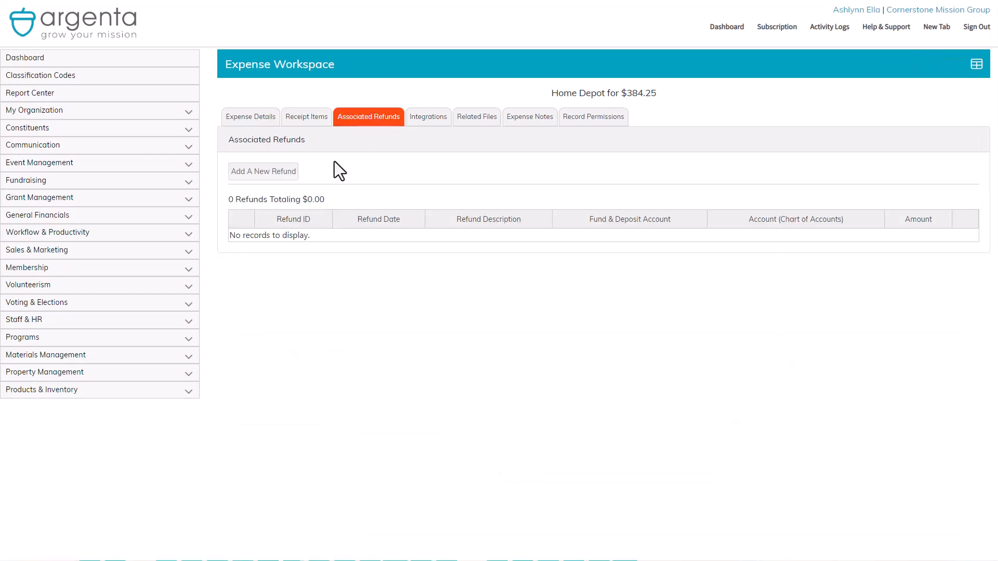
# Add a full refund with the category Dissatisfied to the Home Depot expense and apply it
pyautogui.click(268, 177)
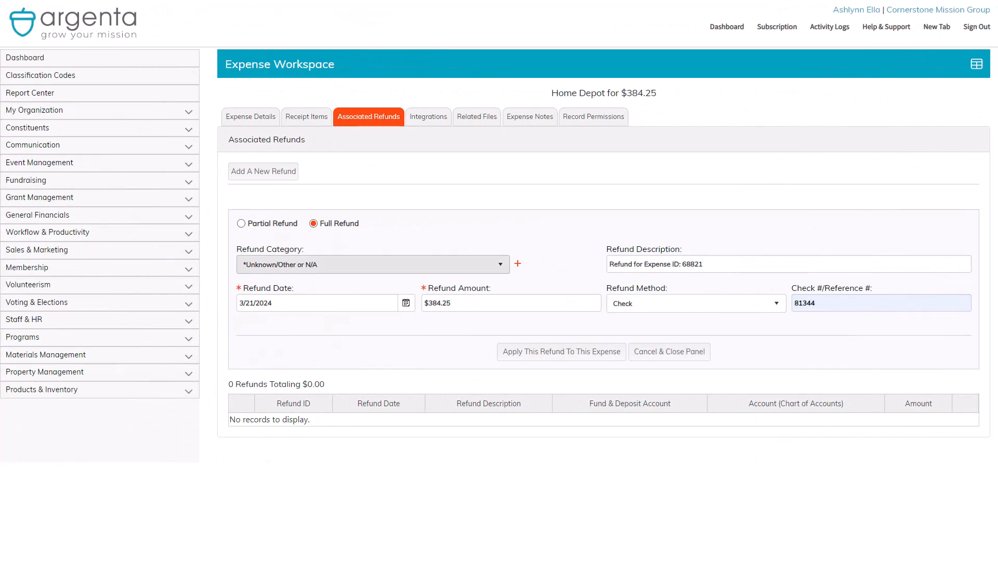
pyautogui.click(372, 265)
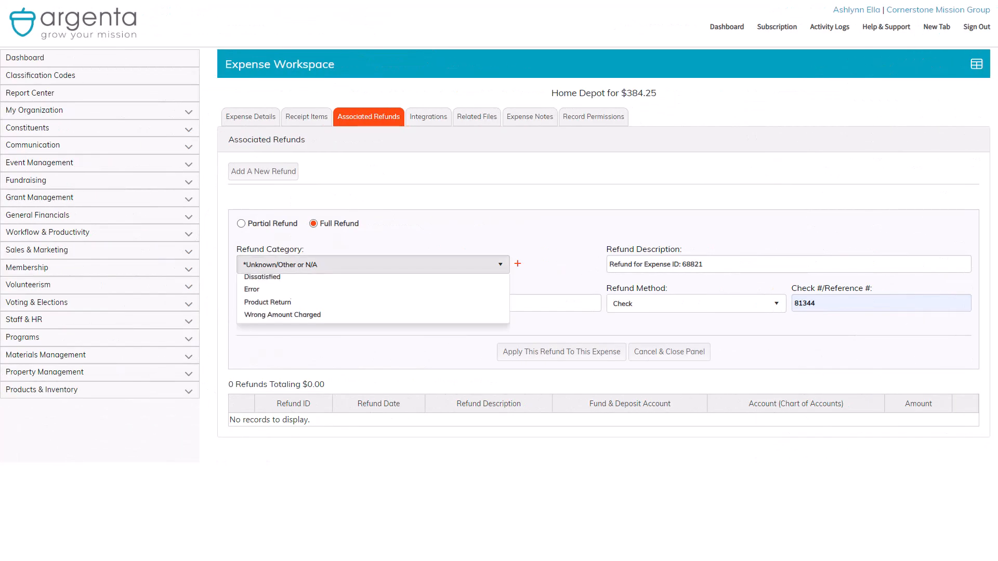
pyautogui.press('Down')
pyautogui.press('Down')
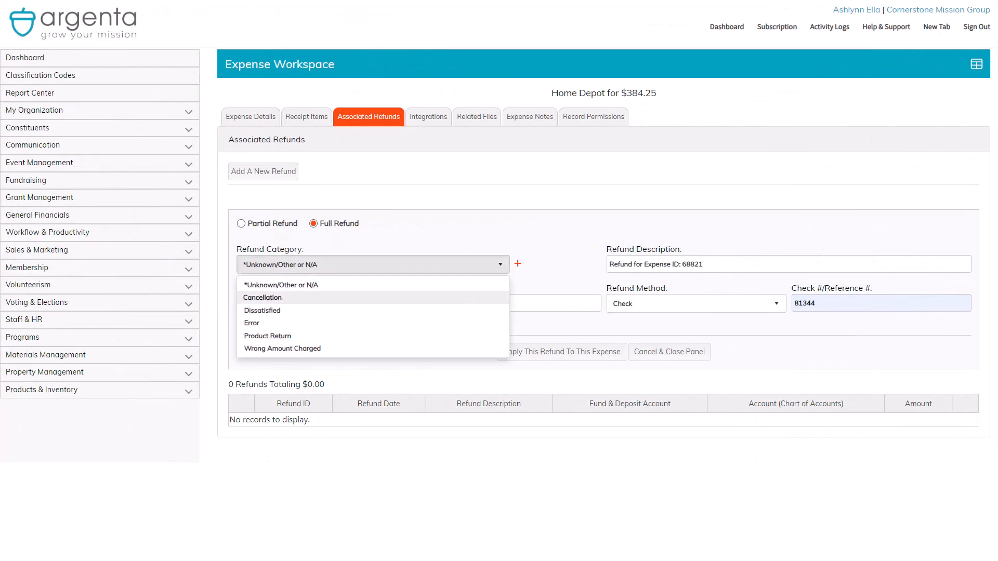
pyautogui.press('Return')
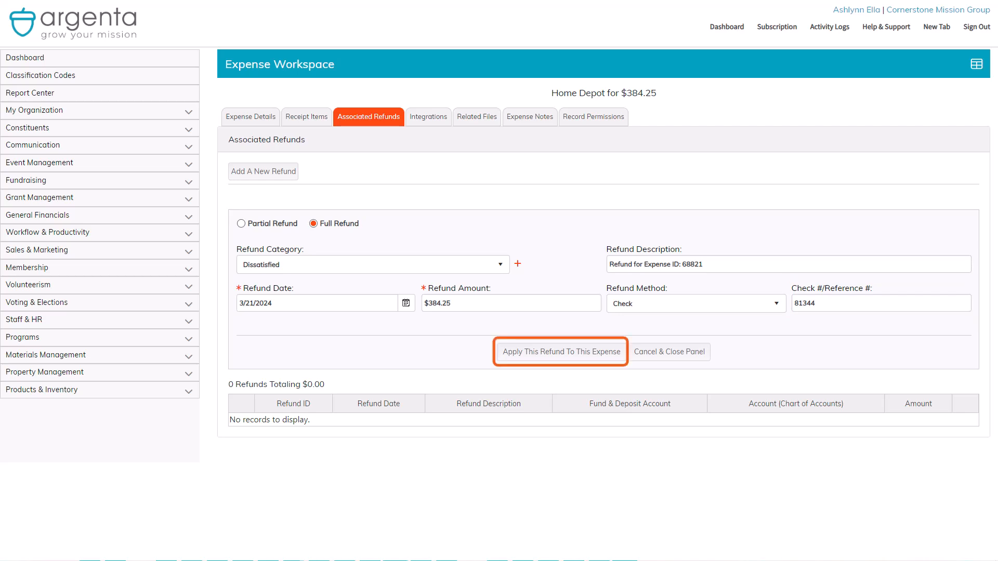
pyautogui.click(566, 358)
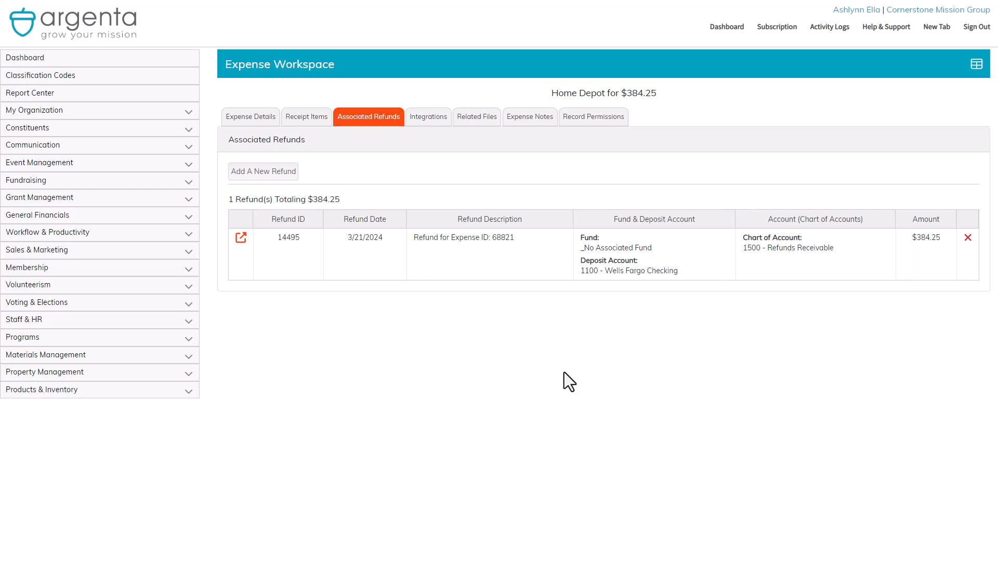
# Open the Home Depot expense's refund record and review its deposit account and chart of accounts options without changing them
pyautogui.click(240, 239)
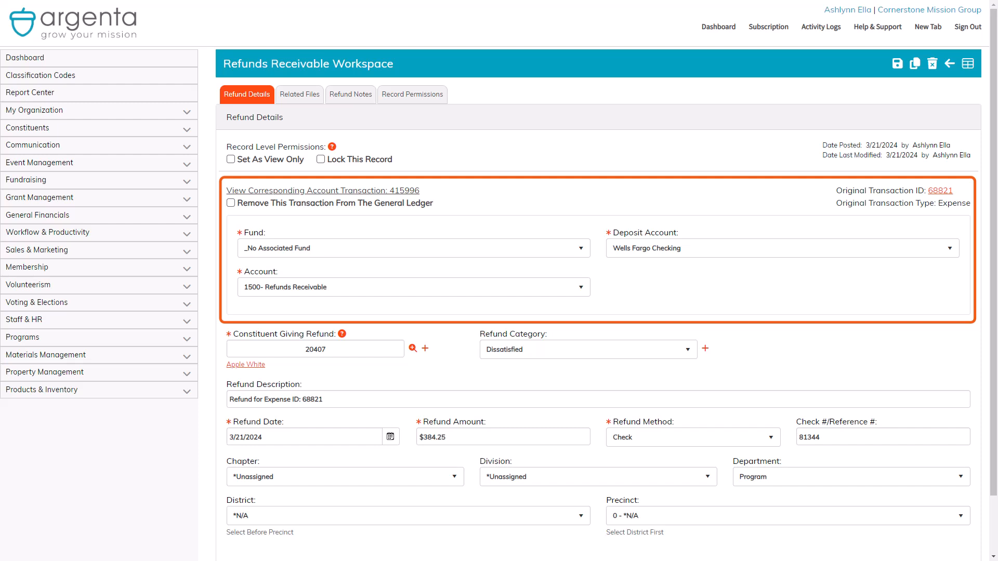
pyautogui.click(782, 248)
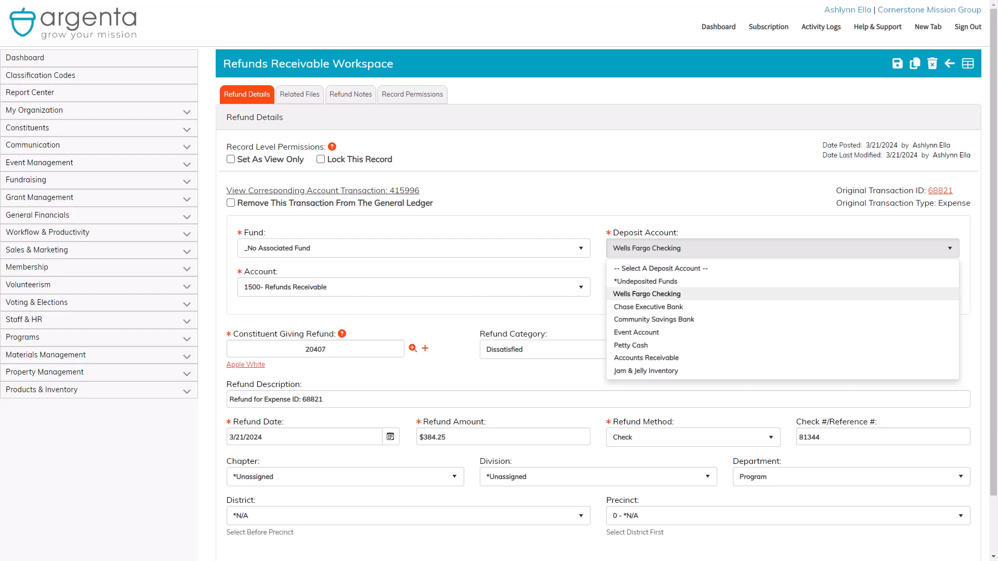
pyautogui.press('Escape')
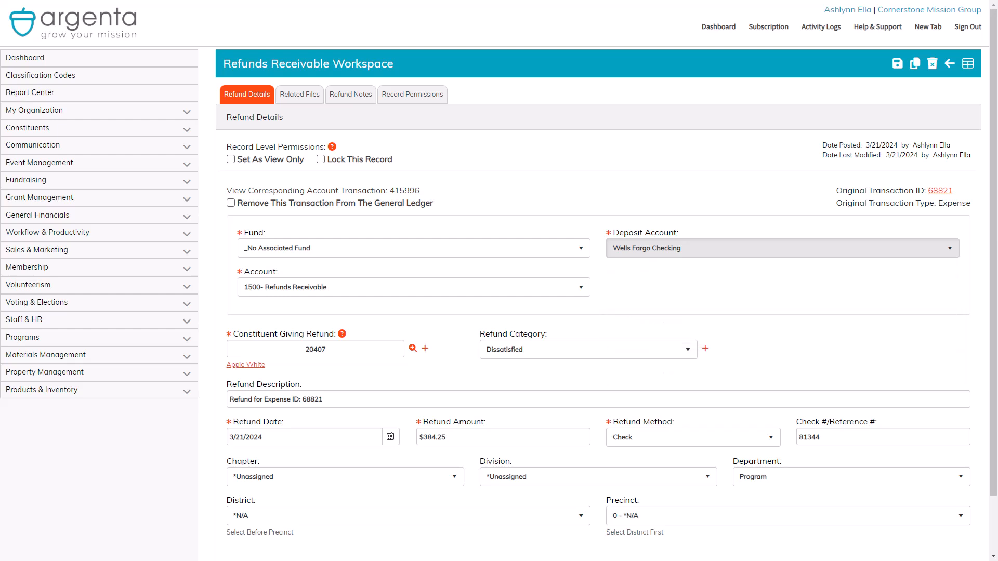
pyautogui.click(414, 287)
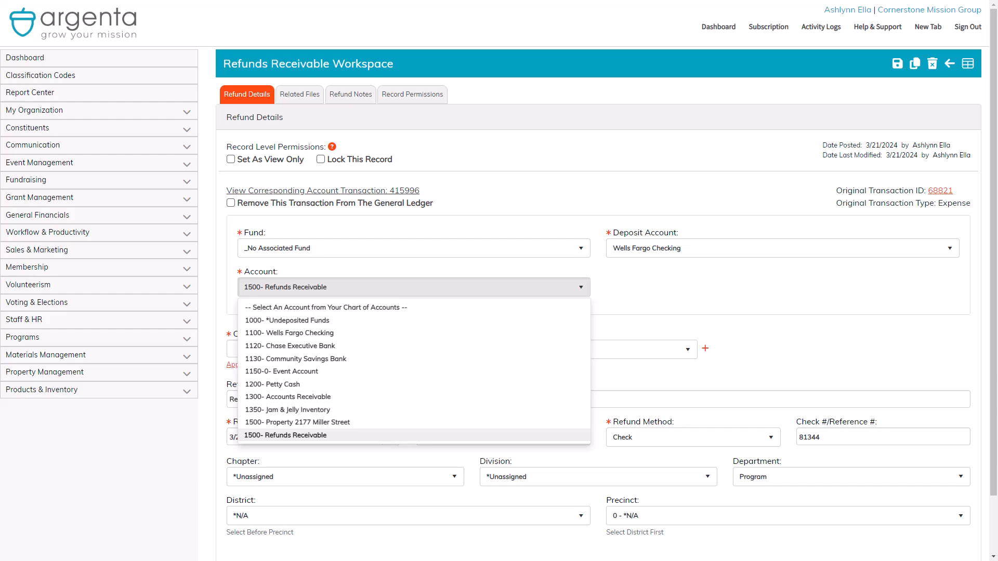
pyautogui.press('Escape')
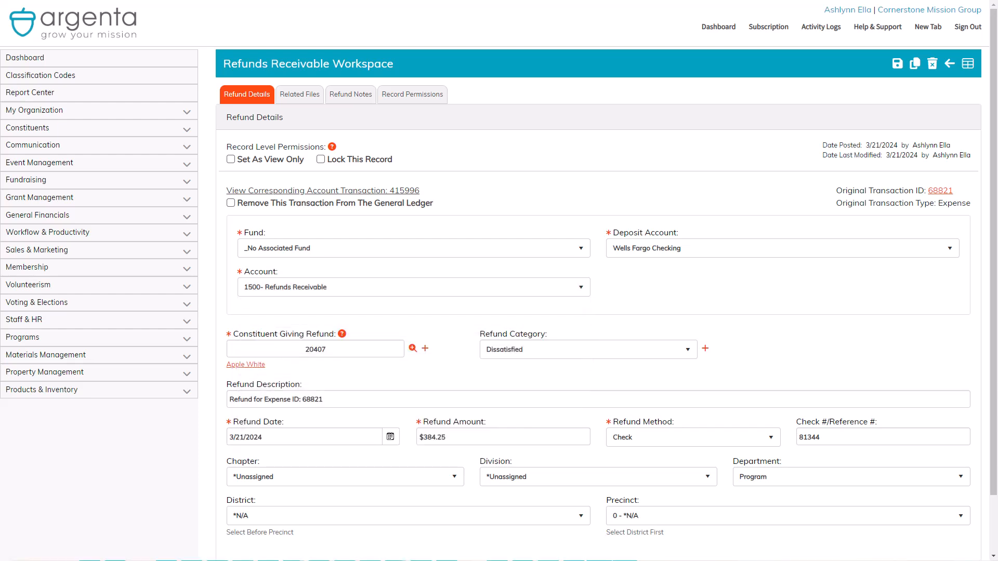
pyautogui.scroll(-2, 598, 312)
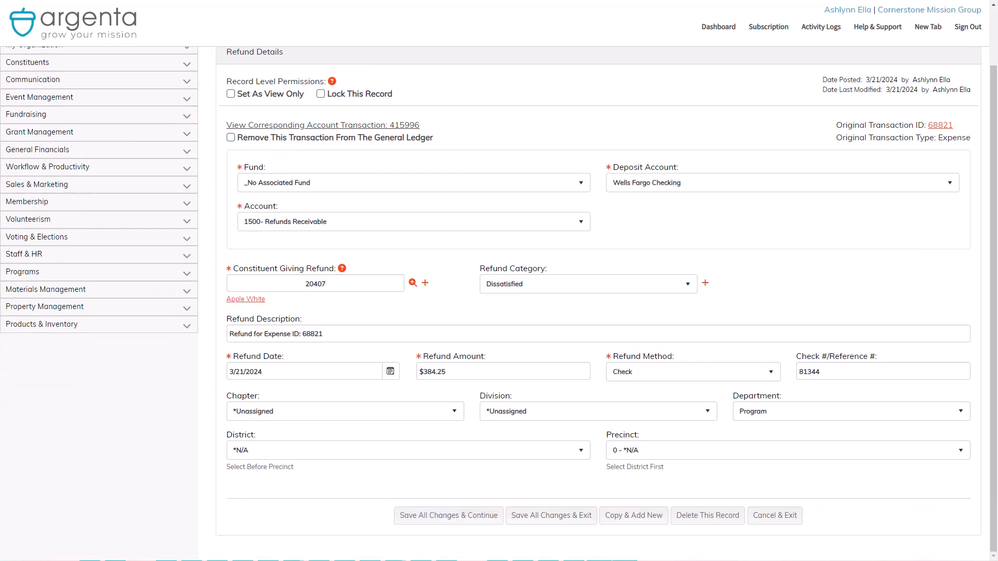